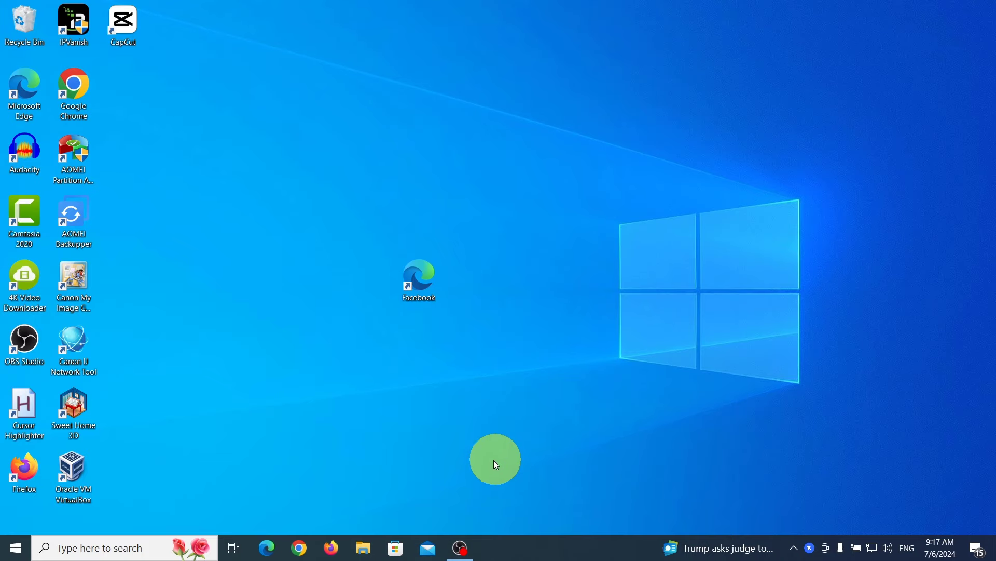
Step: Launch Edge and go to youtube.com
left_click(272, 539)
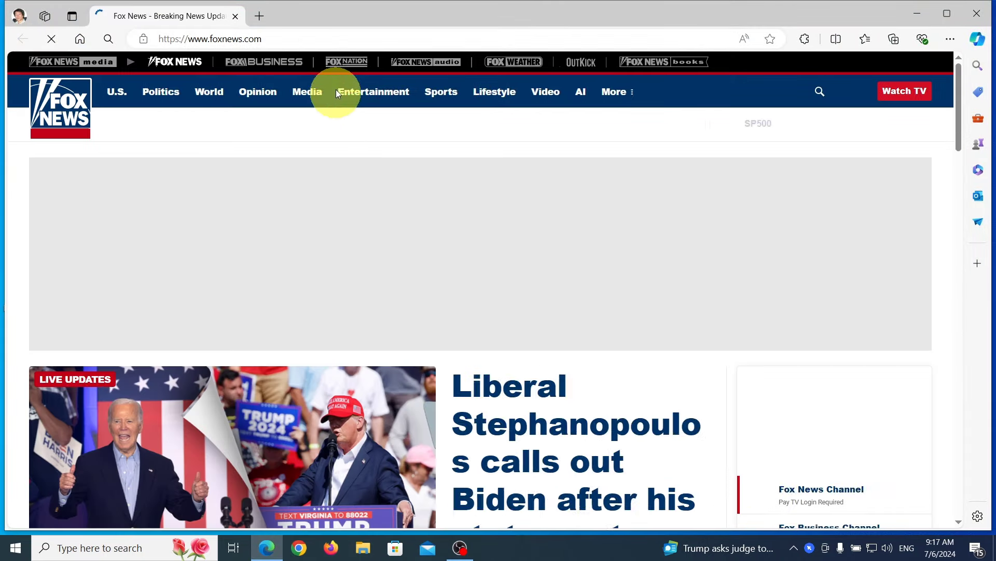
left_click(324, 43)
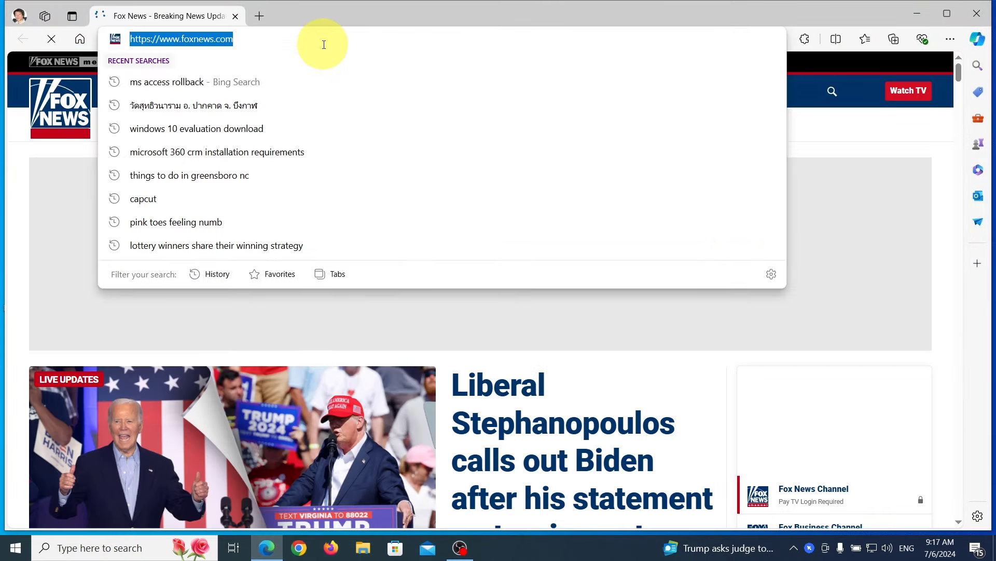
type("youtube.com")
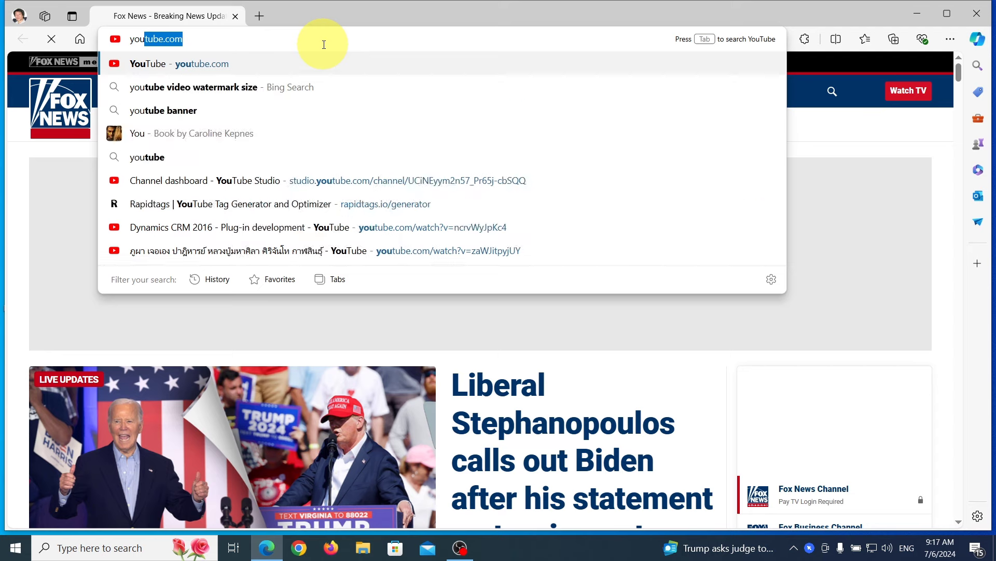
key("Return")
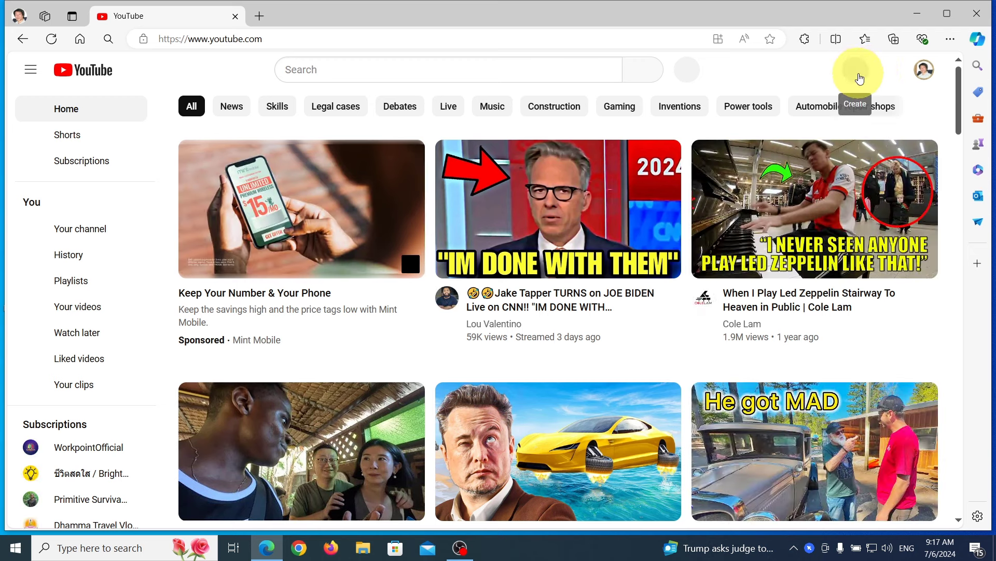
Step: From YouTube notifications, open the viewer comment asking about MS Access transactions
left_click(889, 76)
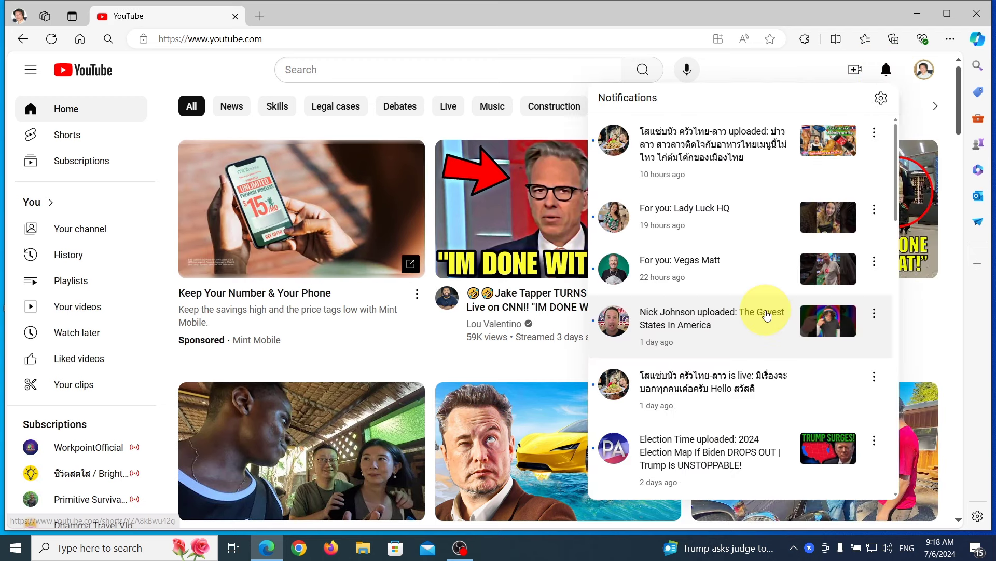
scroll(763, 311, "down", 3)
scroll(767, 314, "down", 3)
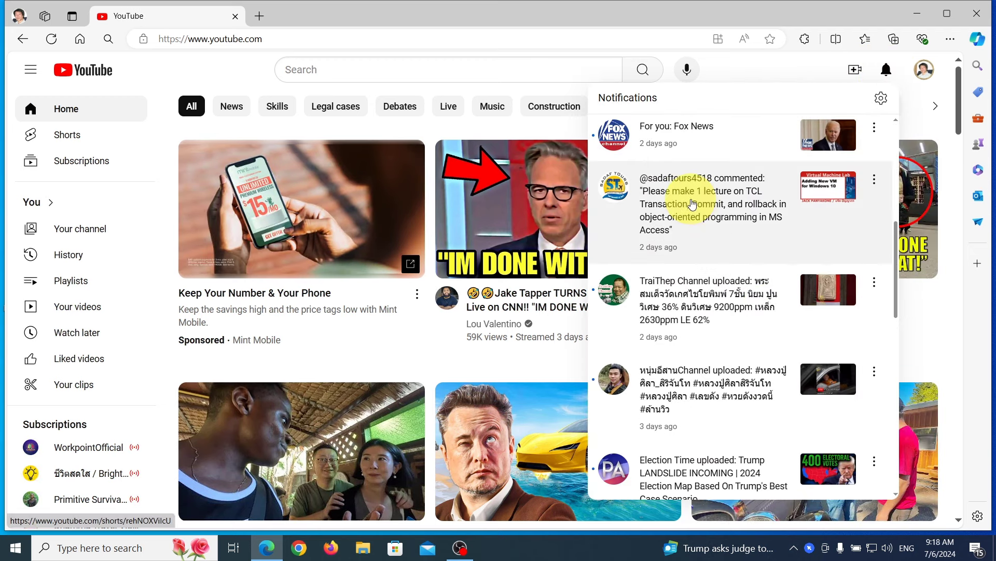
left_click(694, 201)
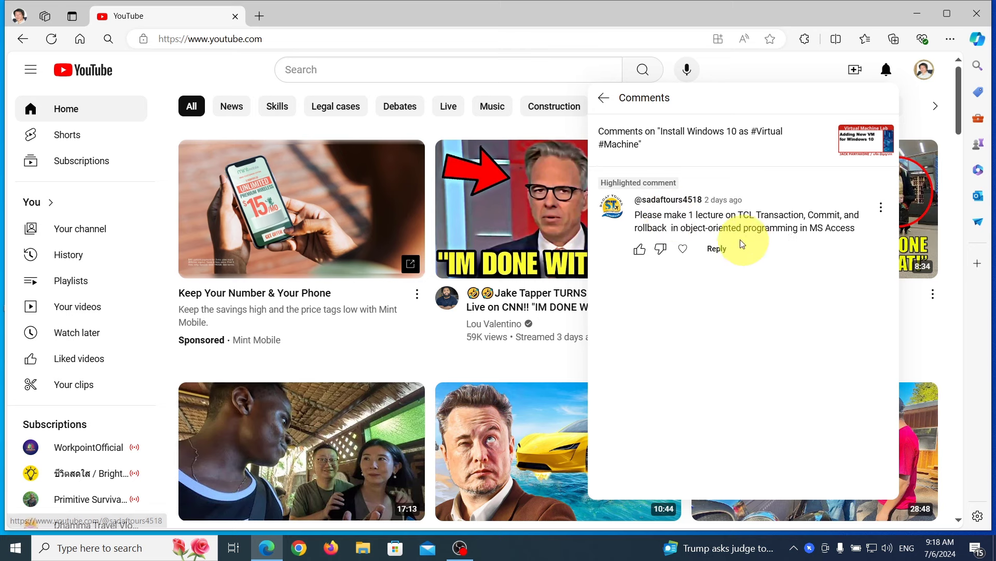
Step: Close the transactions comment panel and minimize the Edge window
double_click(774, 216)
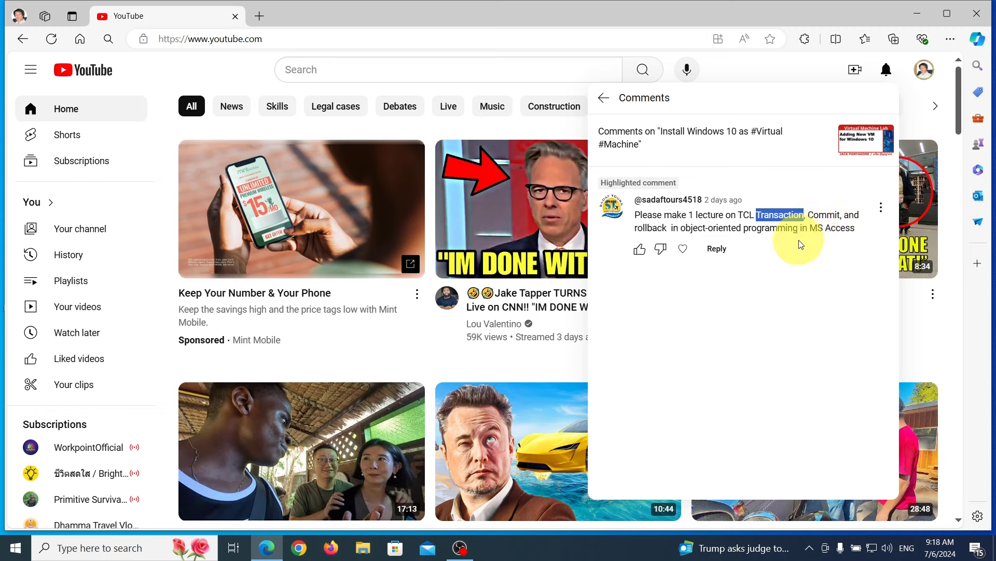
left_click(823, 216)
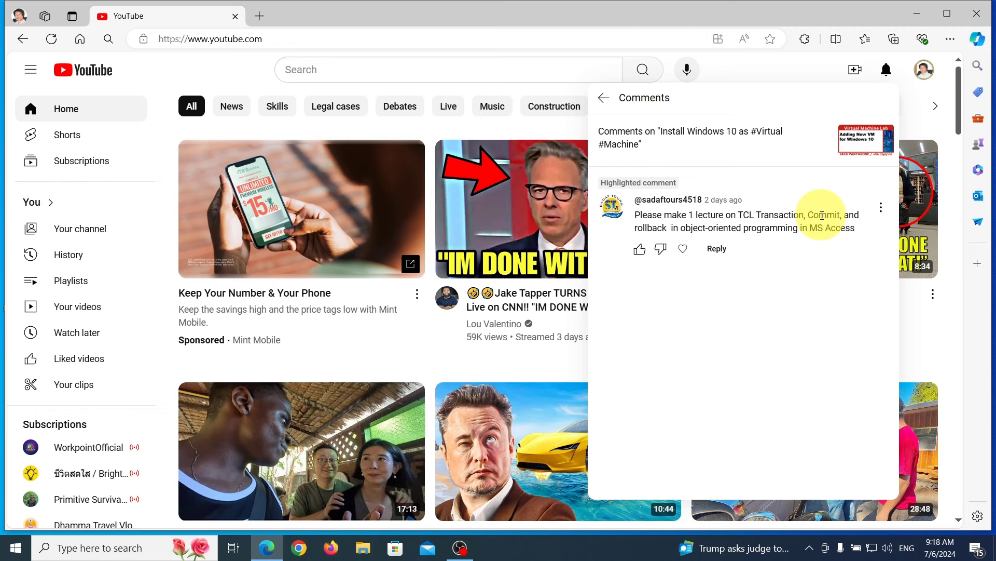
left_click(783, 81)
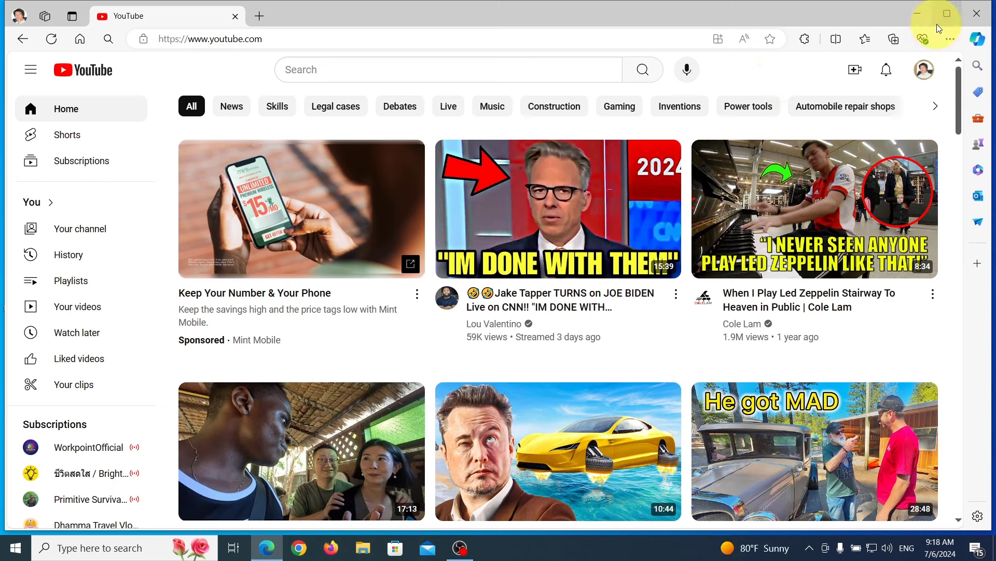
left_click(917, 14)
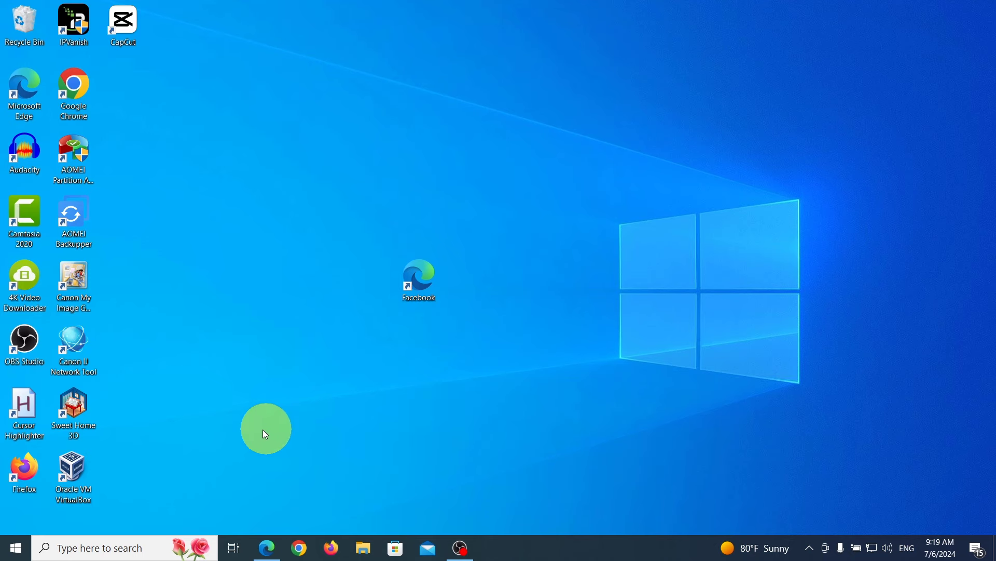
Step: Launch Access from Windows search and choose Blank database, showing Database1.accdb
left_click(83, 549)
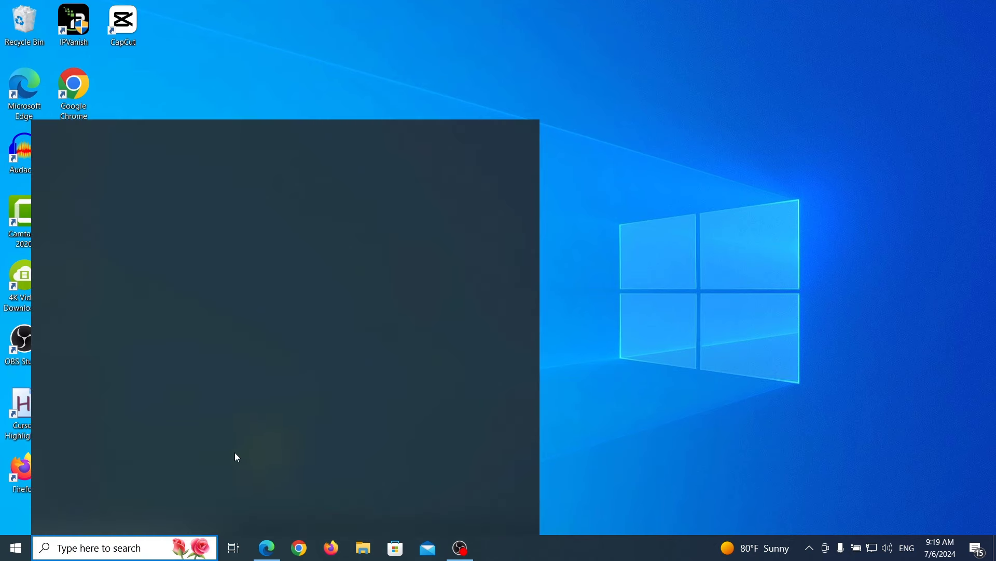
left_click(80, 337)
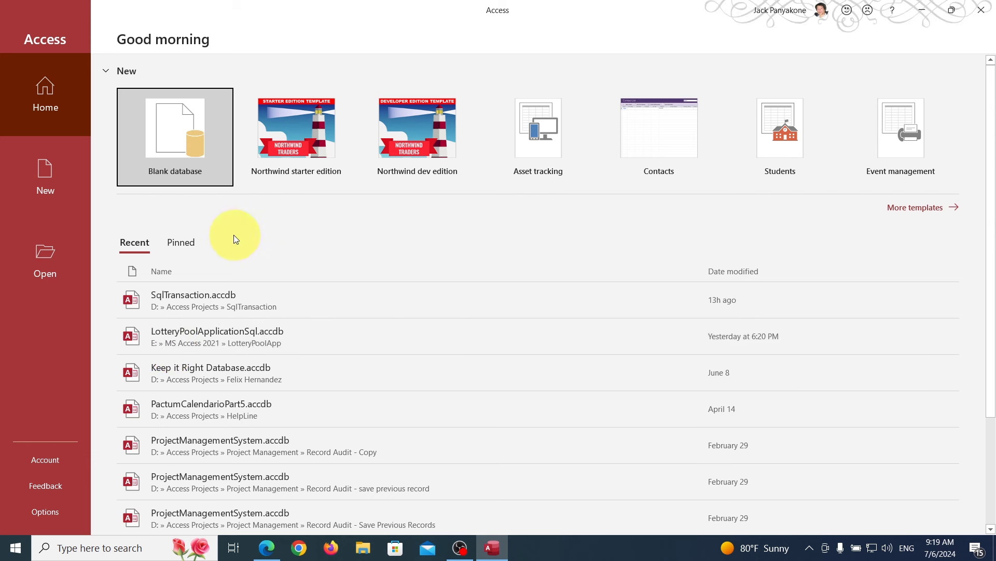
left_click(203, 149)
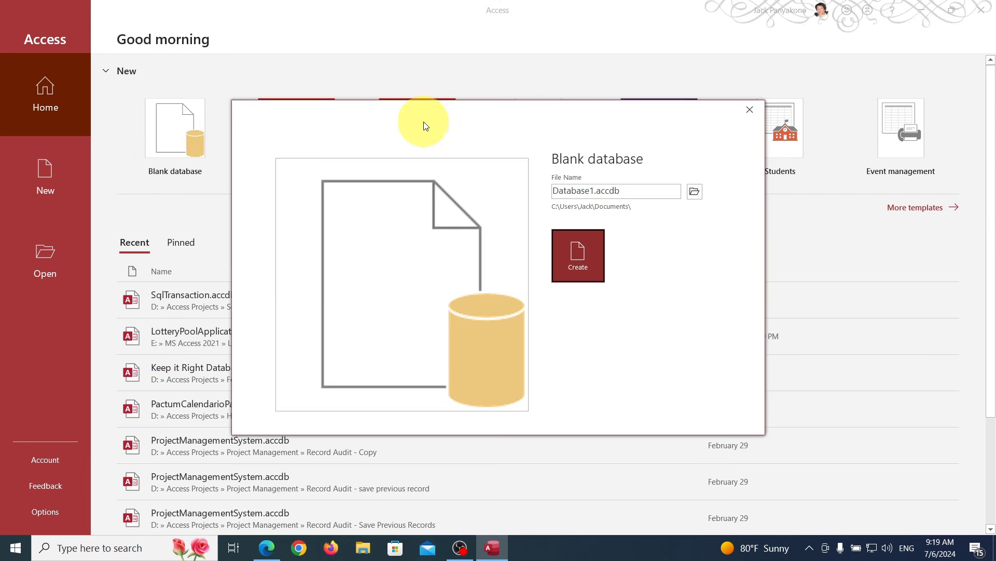
left_click_drag(426, 126, 526, 74)
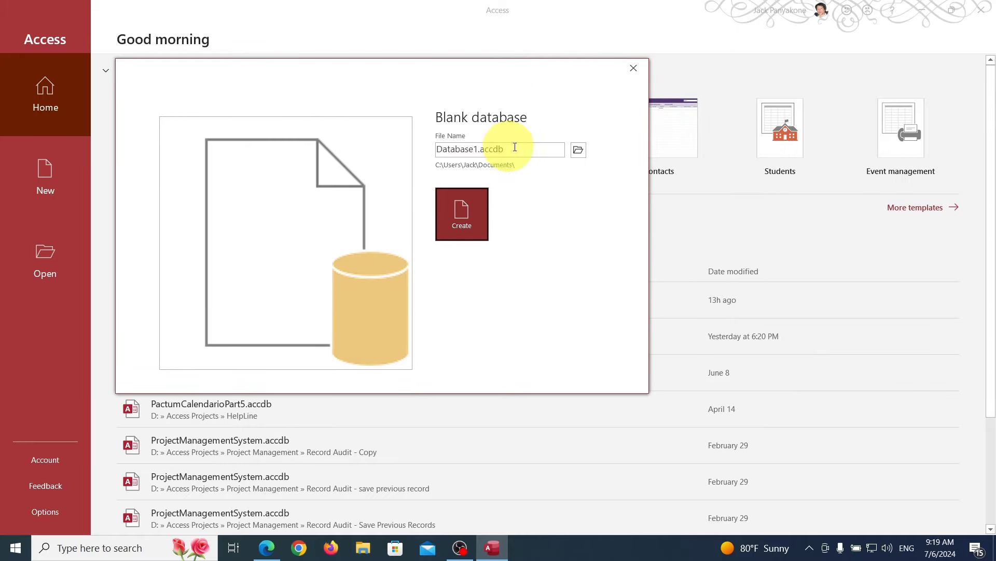
Step: Create a new folder named SqlTransaction under D:\Access Projects
left_click(578, 151)
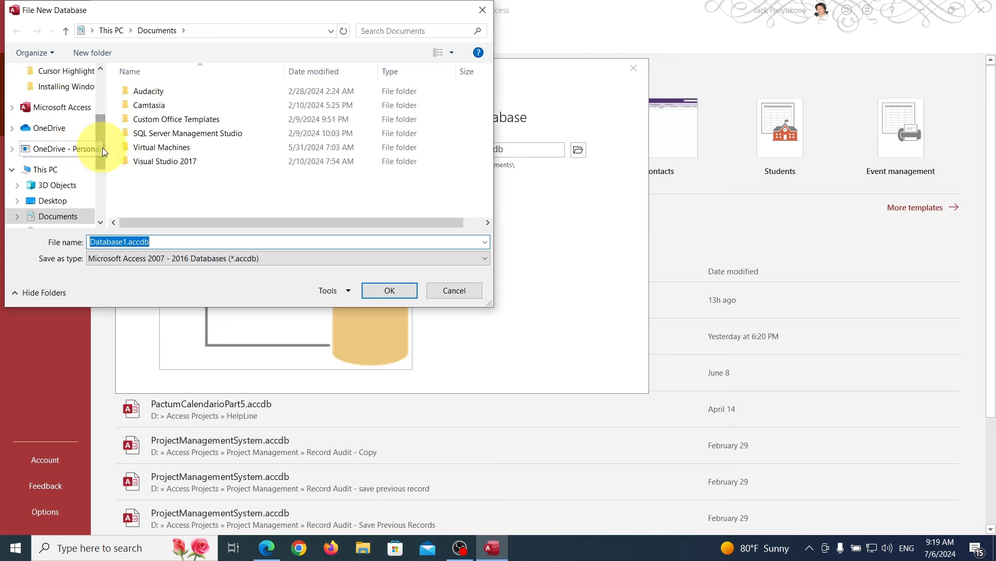
left_click_drag(102, 148, 96, 195)
left_click(73, 165)
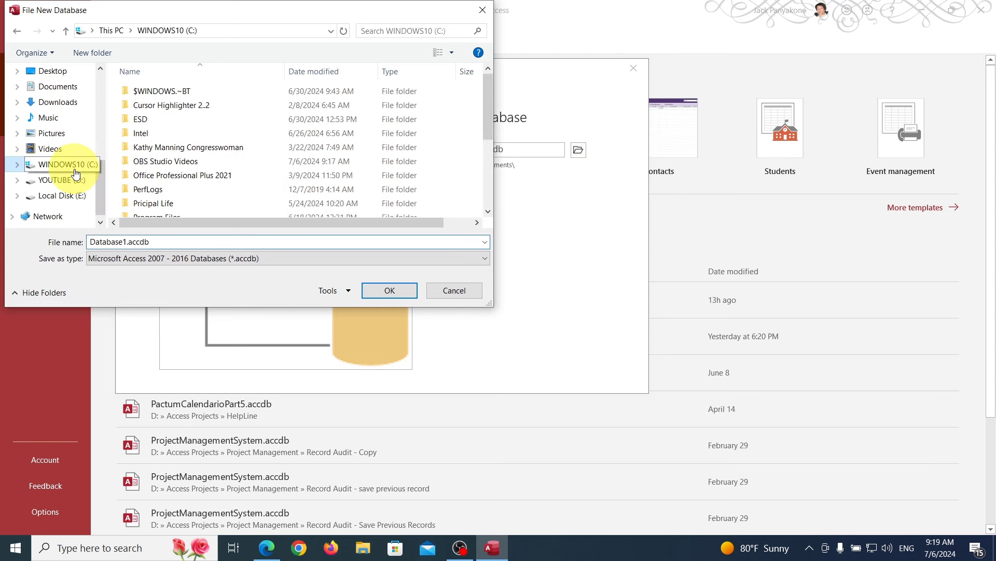
left_click(65, 180)
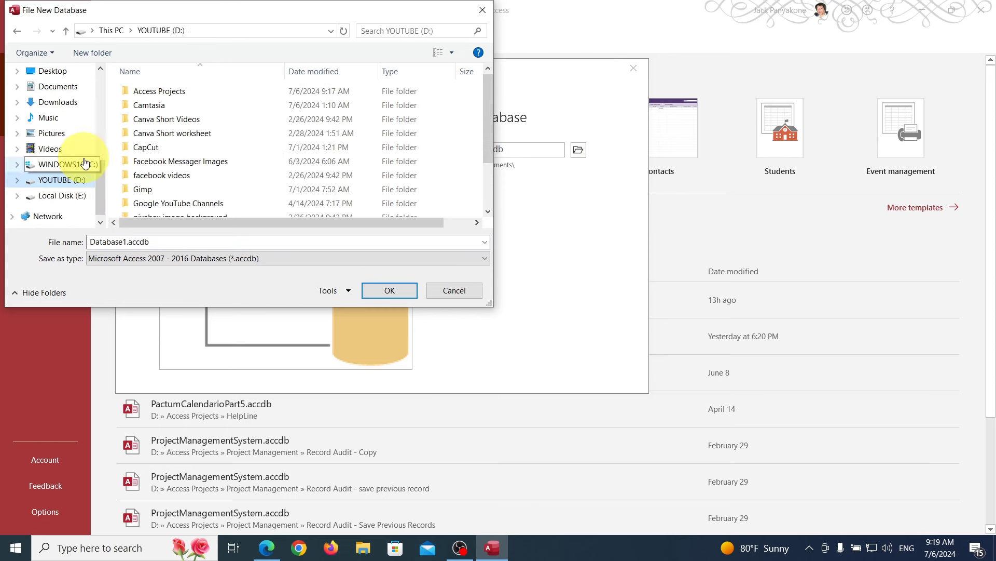
double_click(187, 92)
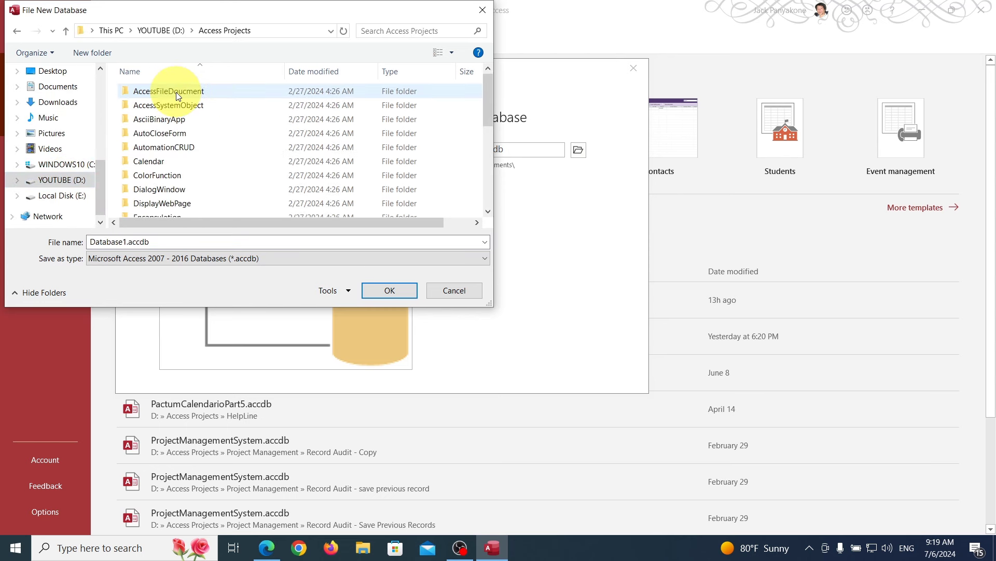
left_click(104, 55)
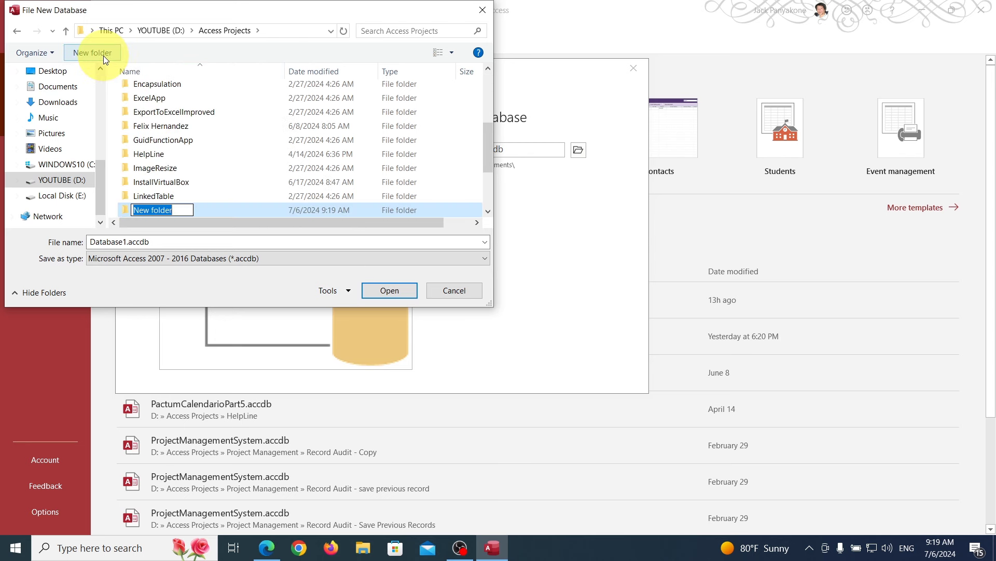
type("Sql")
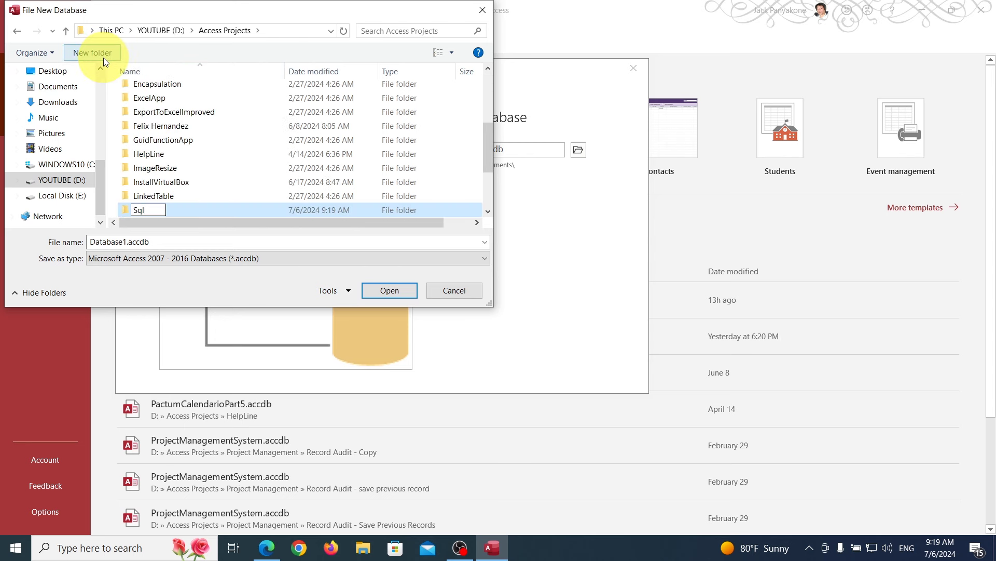
type("Transaction")
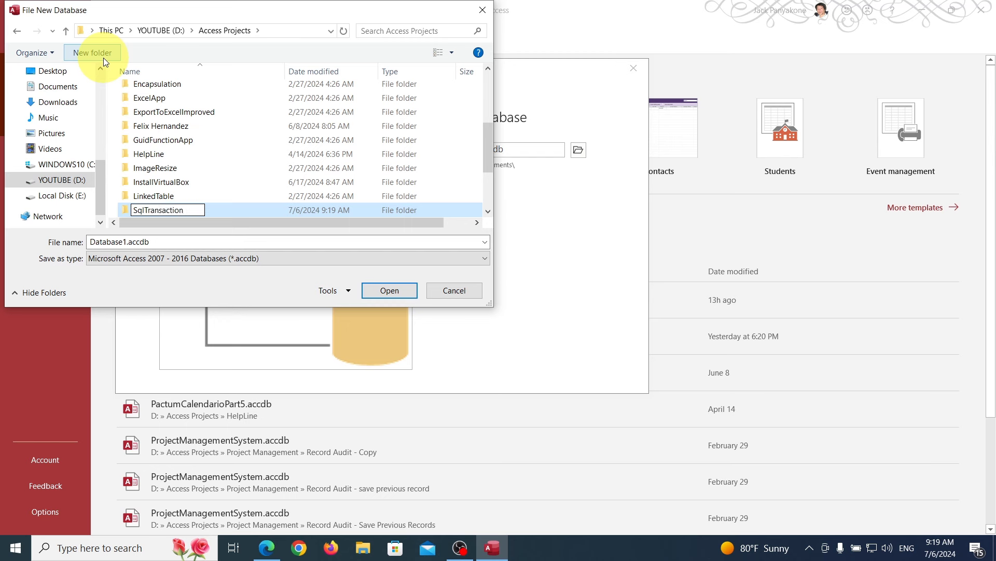
key("Return")
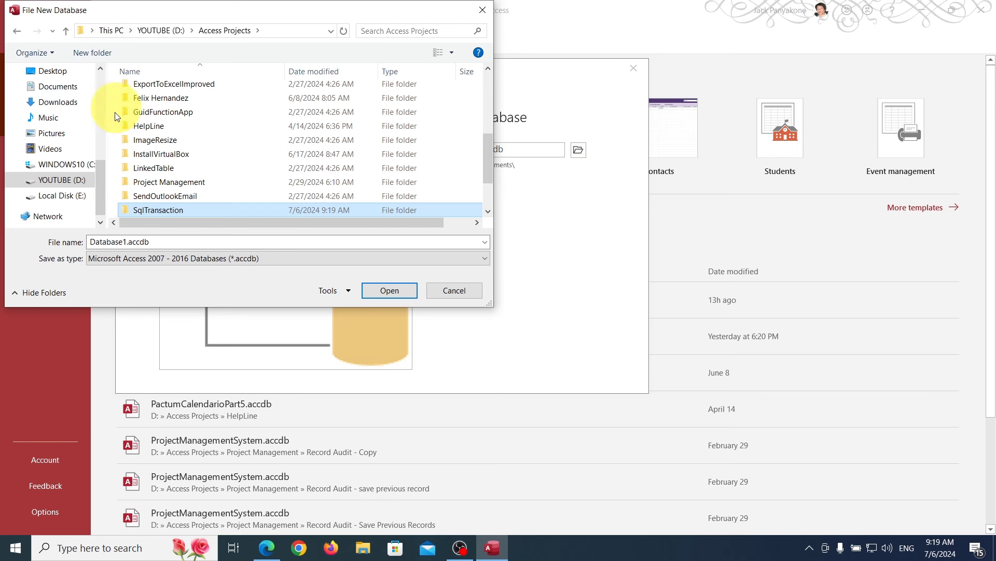
Step: Name the database SqlTransaction inside that folder and create it
double_click(167, 212)
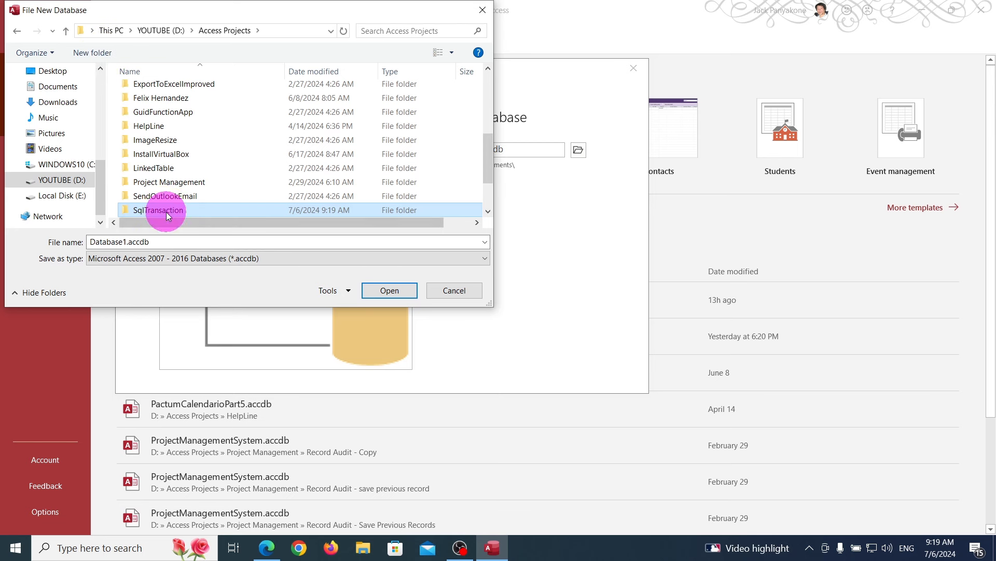
double_click(200, 242)
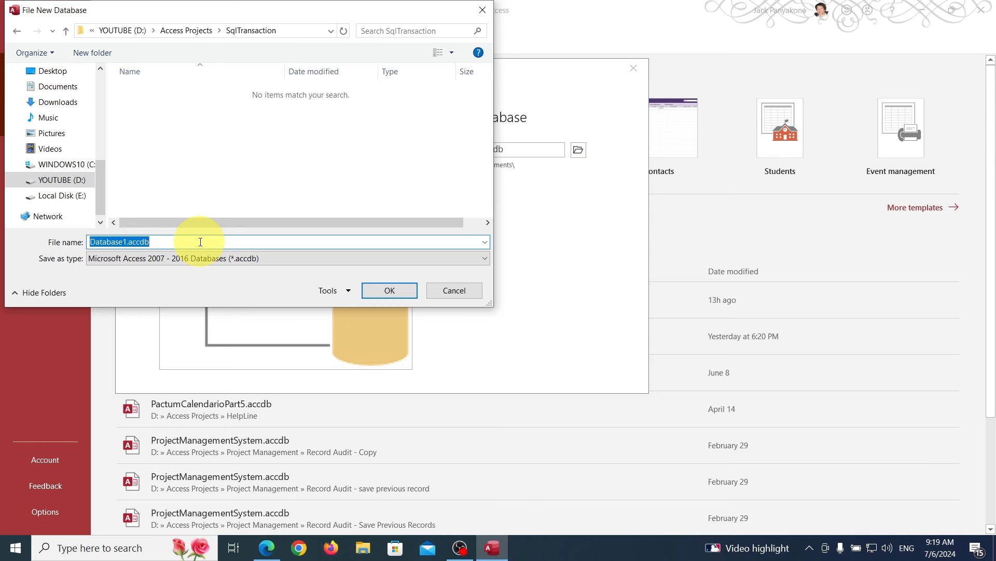
type("D")
key("BackSpace")
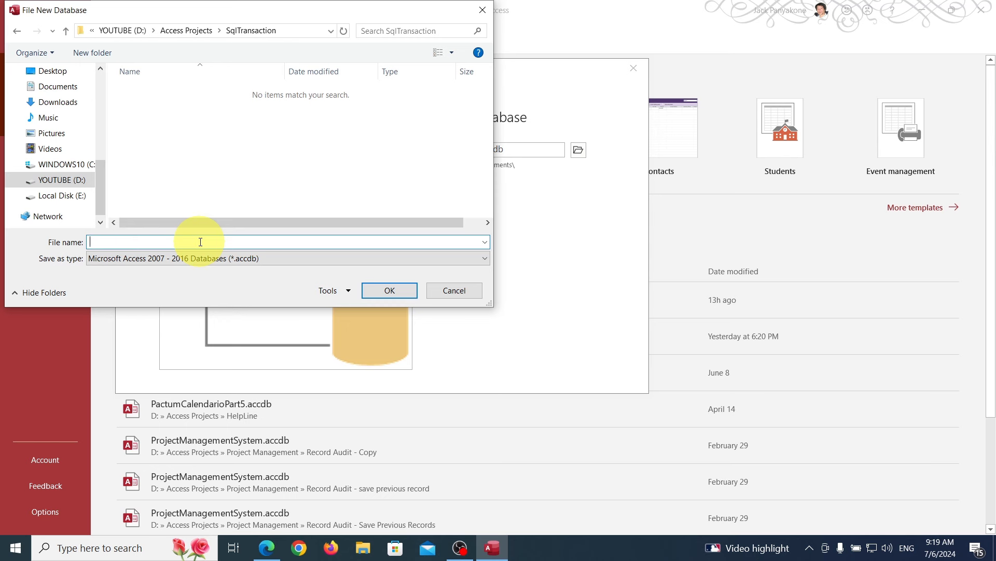
type("SqlTransaction")
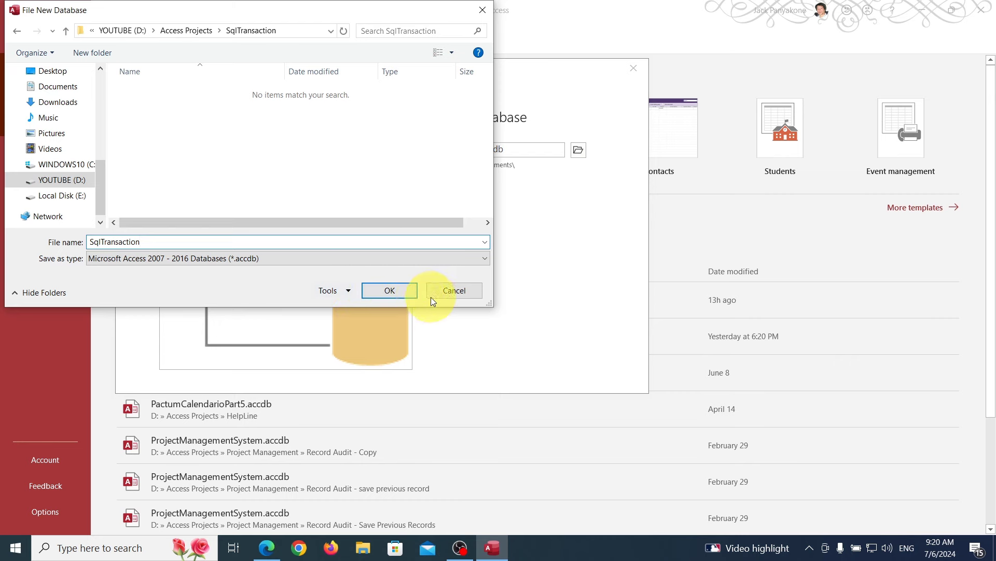
left_click(389, 291)
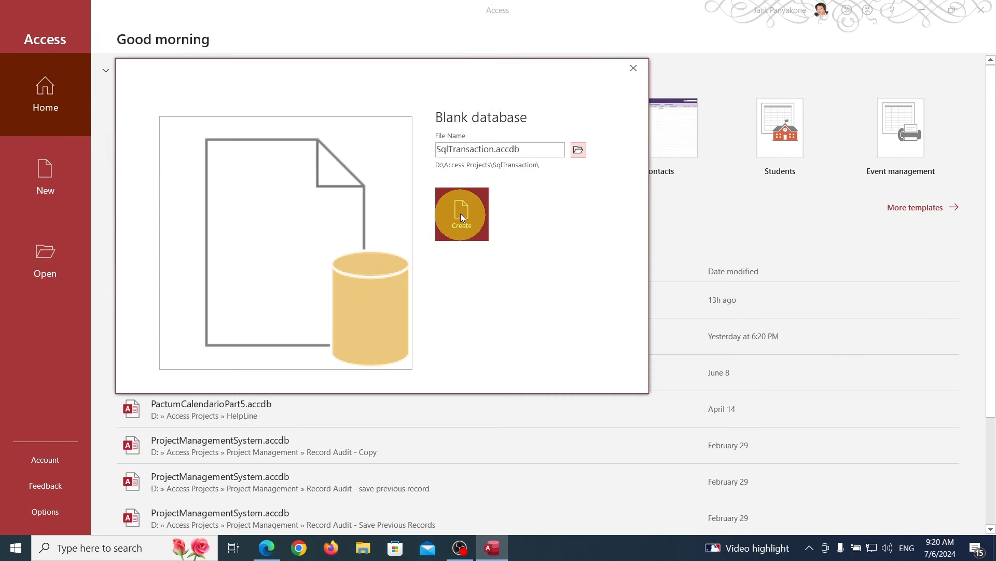
left_click(460, 213)
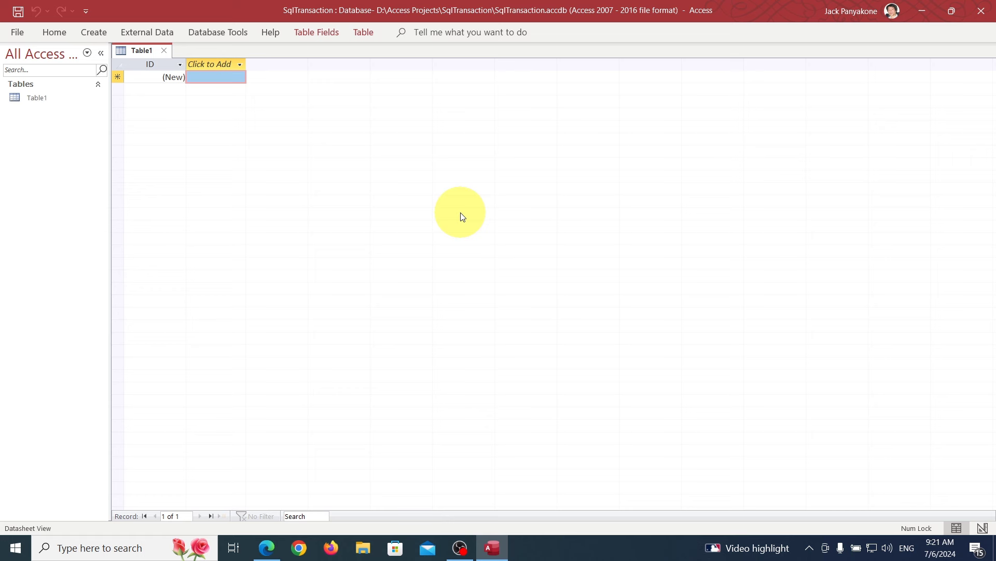
Step: Close Table1 without saving, then minimize and restore the Access window
left_click(165, 50)
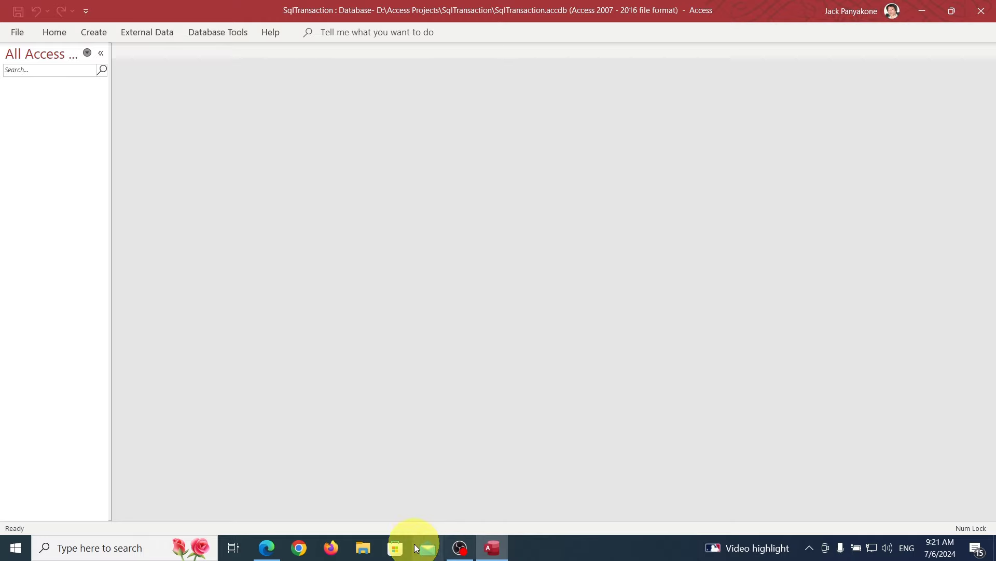
left_click(494, 548)
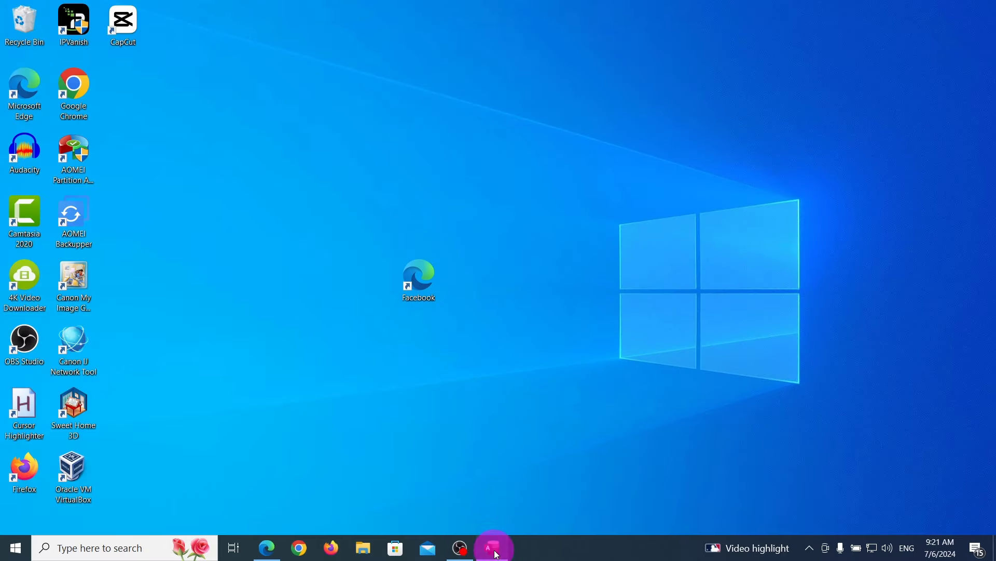
left_click(495, 551)
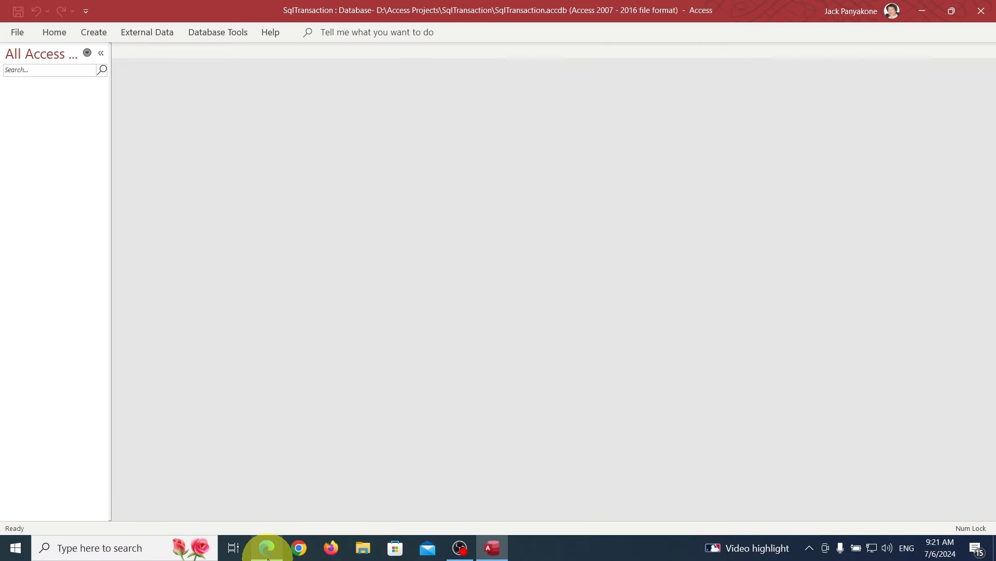
mouse_move(267, 547)
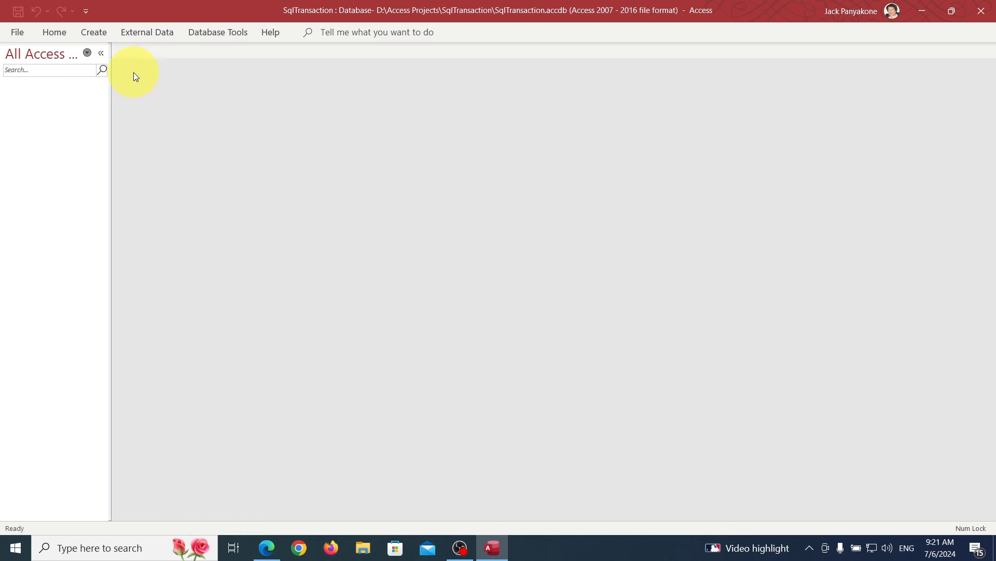
Step: Start an import from another Access database via External Data > New Data Source
left_click(127, 33)
left_click(32, 78)
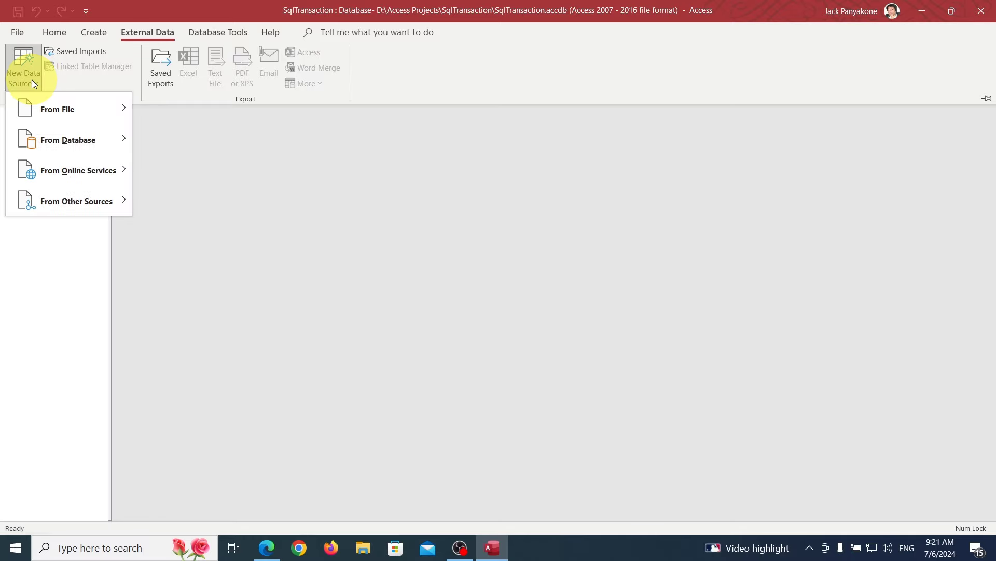
mouse_move(46, 141)
left_click(166, 146)
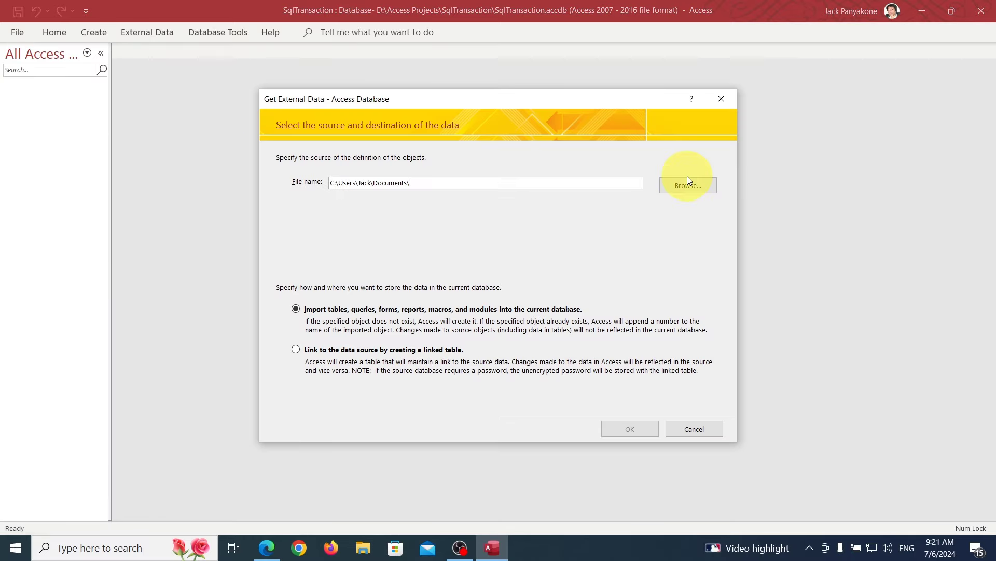
Step: Browse for the source file in D:\Access Projects
left_click(684, 187)
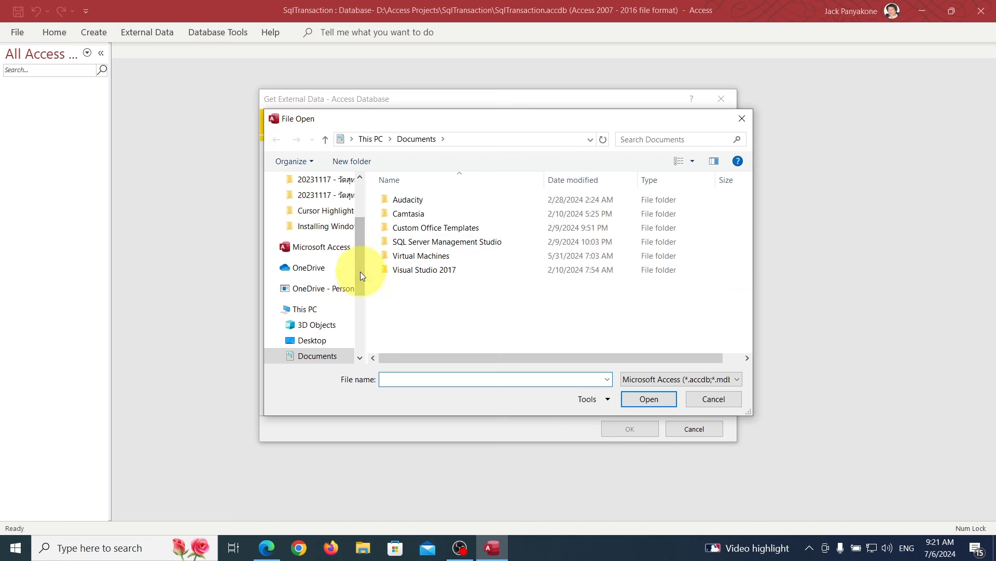
left_click_drag(360, 272, 350, 340)
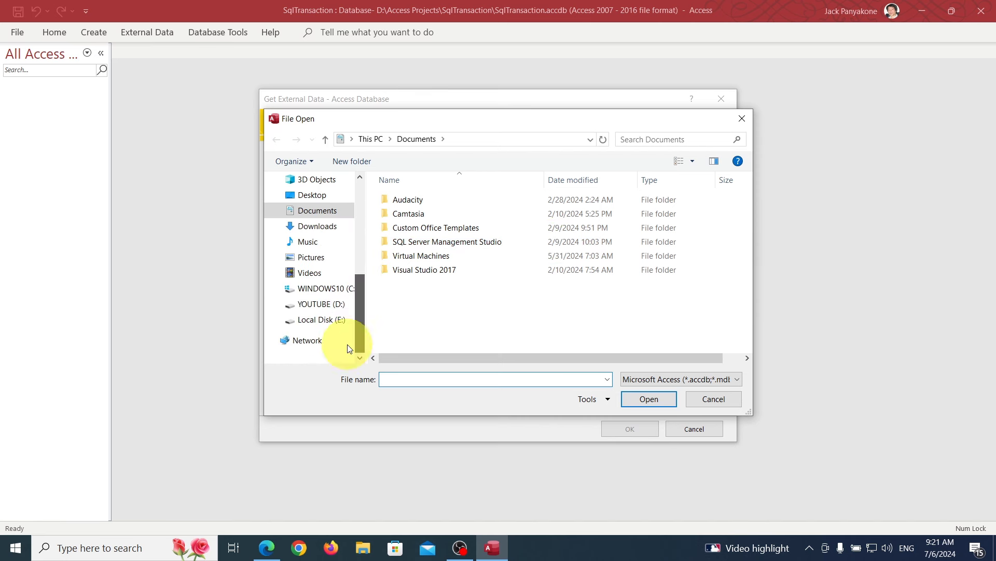
left_click(328, 310)
double_click(410, 201)
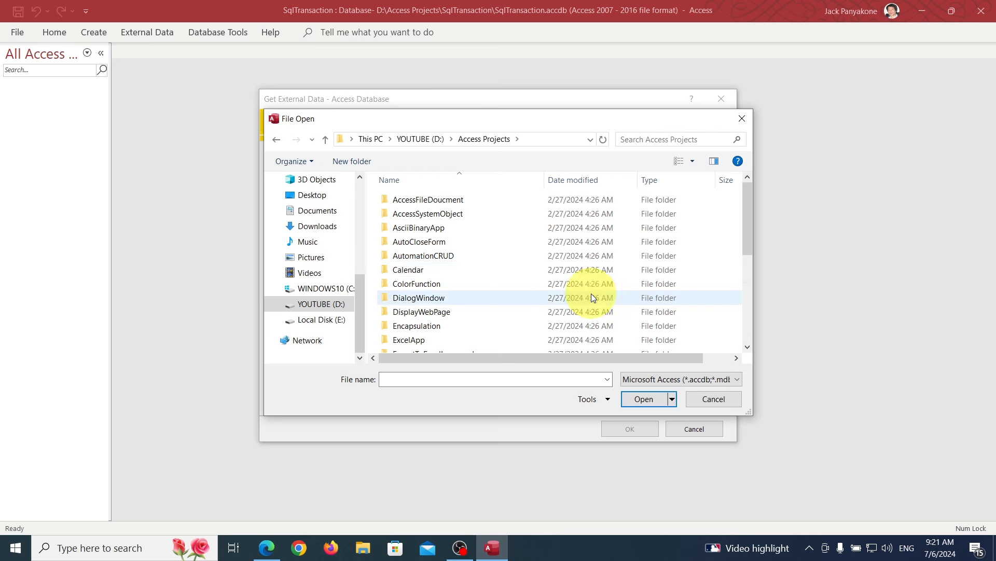
Step: Navigate to Project Management\Record Audit in the file browser
scroll(487, 324, "down", 5)
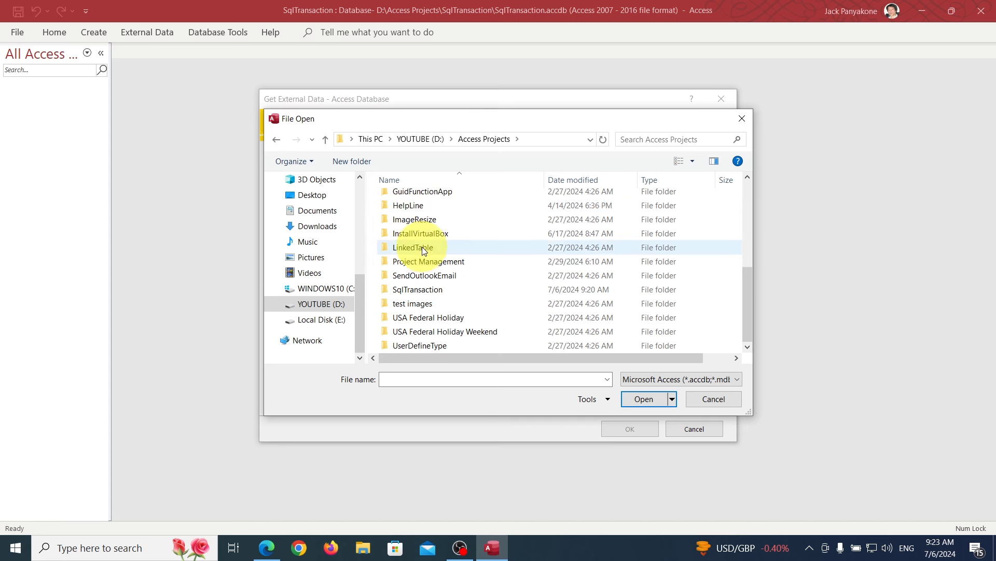
scroll(460, 259, "up", 6)
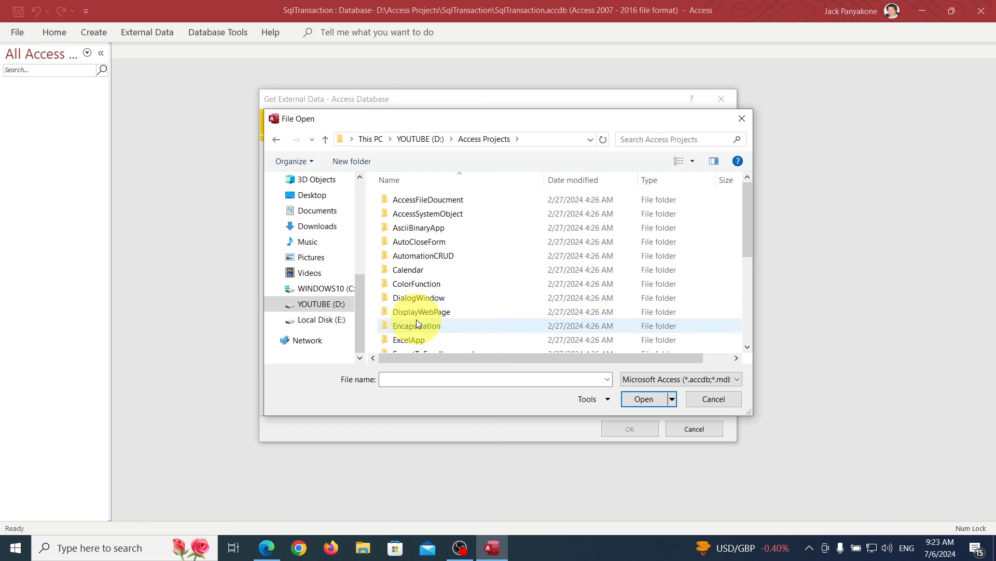
scroll(431, 320, "down", 2)
scroll(464, 342, "down", 3)
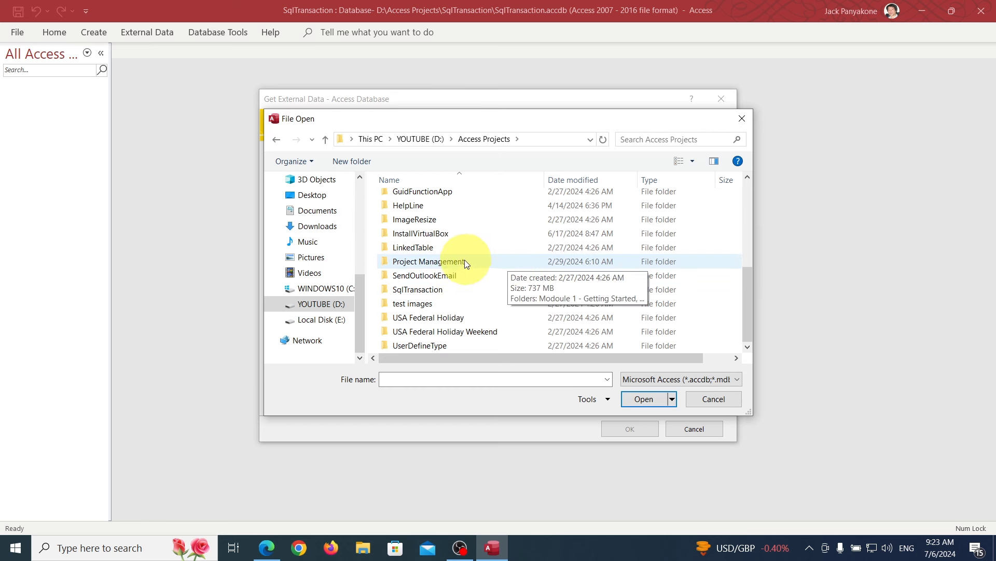
double_click(425, 261)
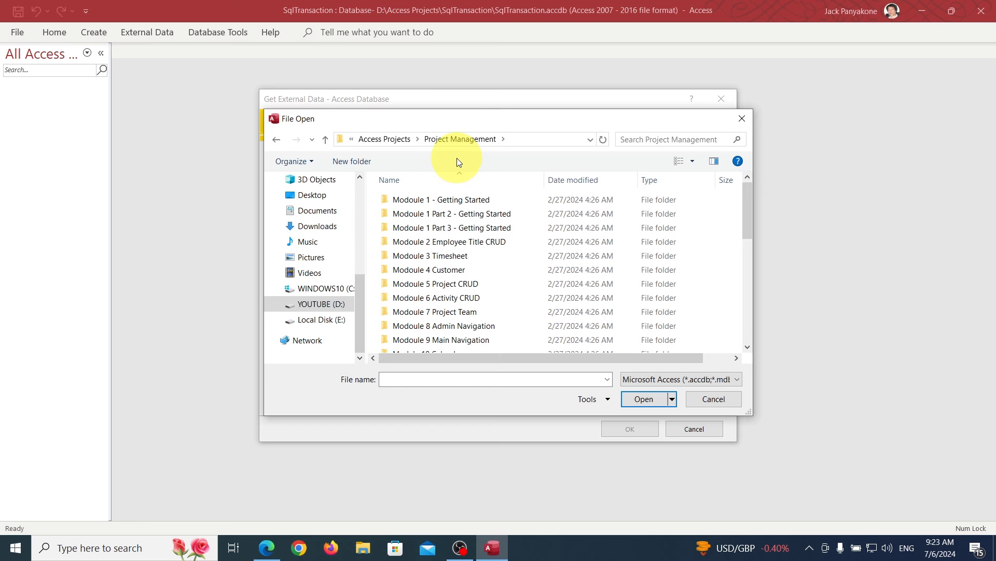
scroll(512, 271, "down", 7)
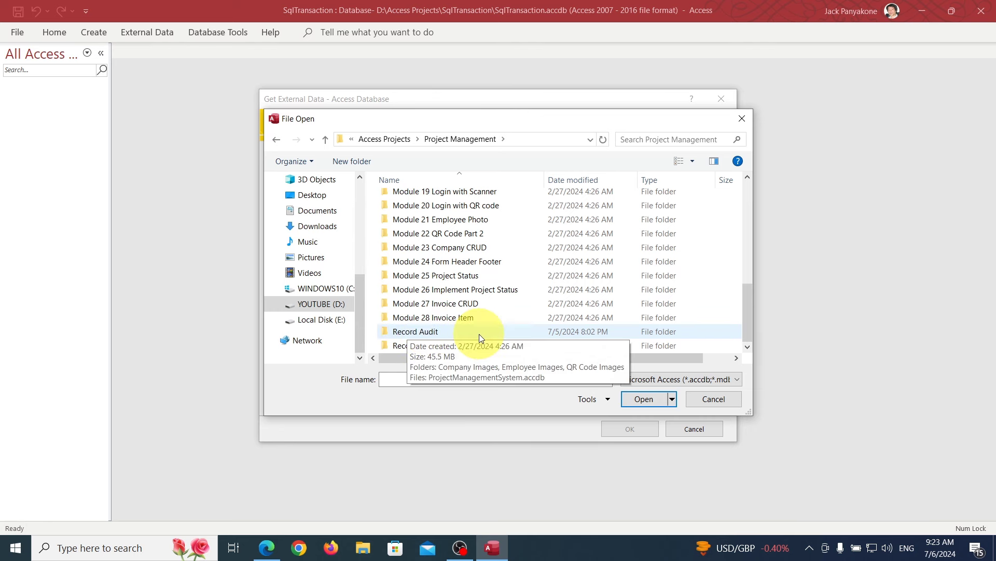
double_click(426, 336)
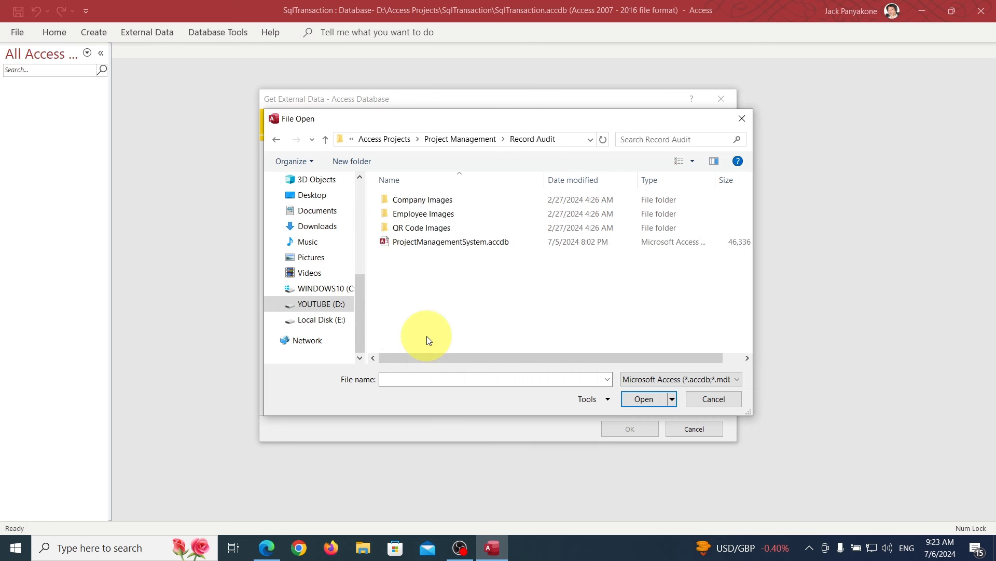
Step: Choose ProjectManagementSystem.accdb as source and import its InvoiceItem table
left_click(437, 245)
left_click(437, 244)
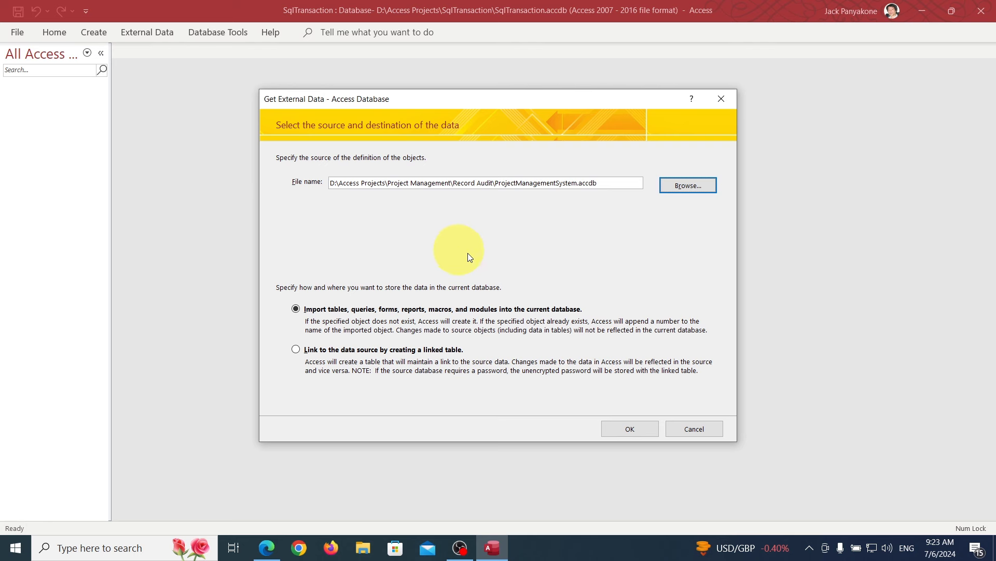
left_click(631, 430)
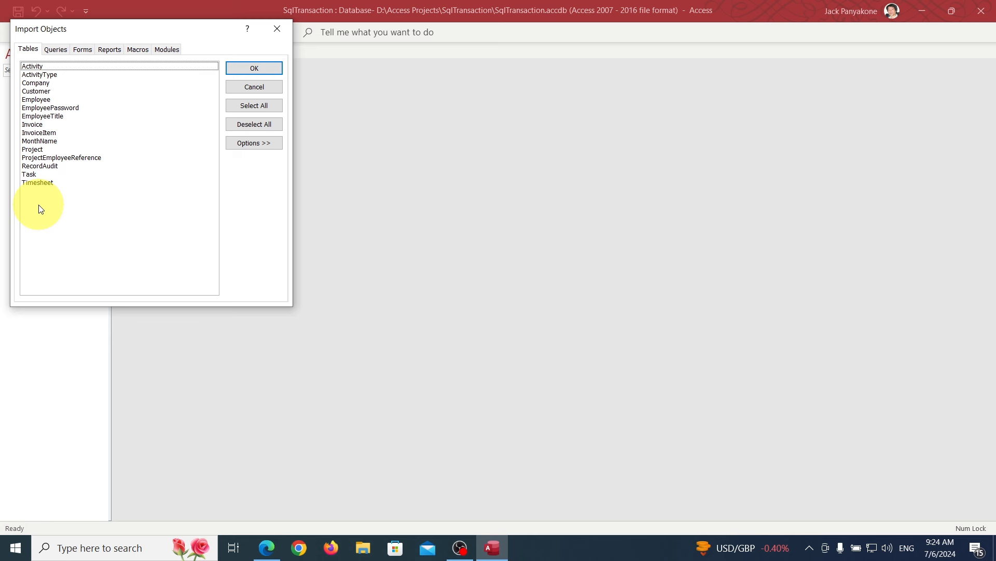
left_click(35, 134)
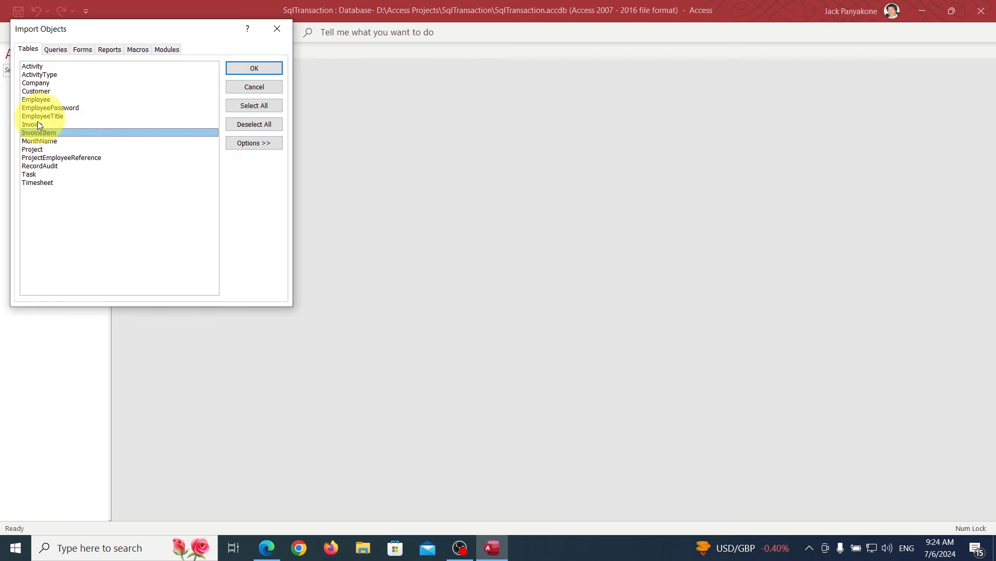
left_click(241, 69)
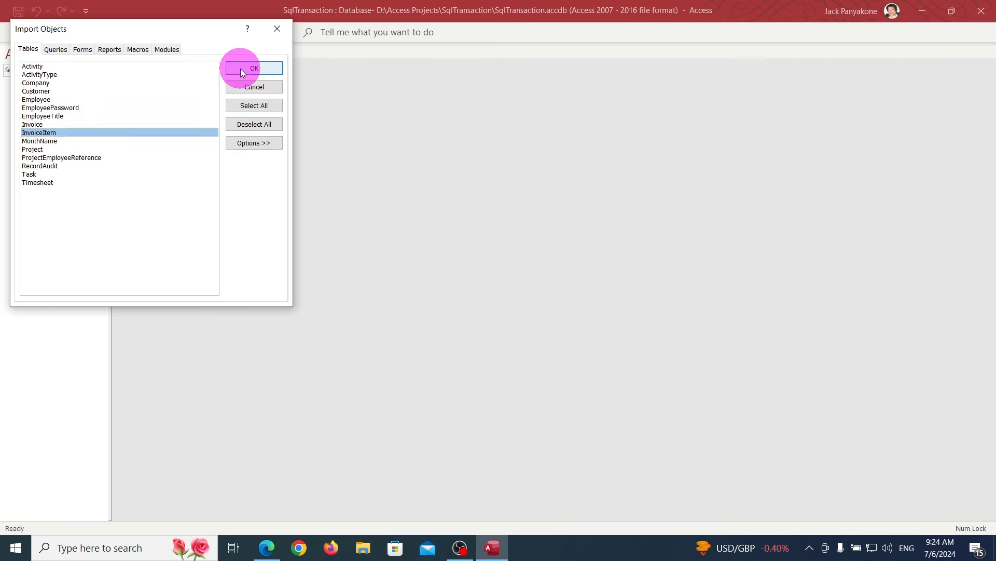
Step: Close the import wizard without saving steps, review InvoiceItem's three records, then close it
left_click(702, 445)
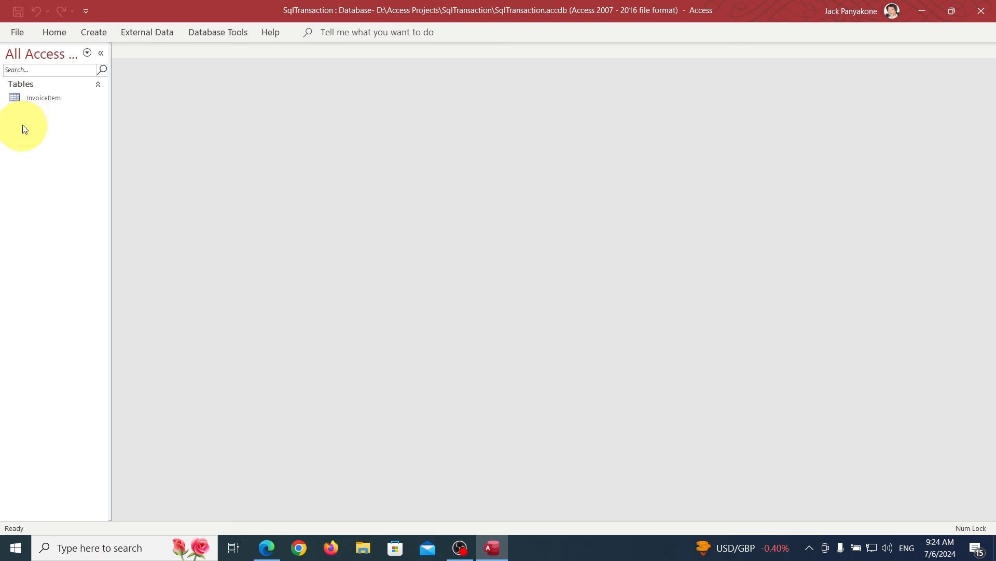
double_click(37, 97)
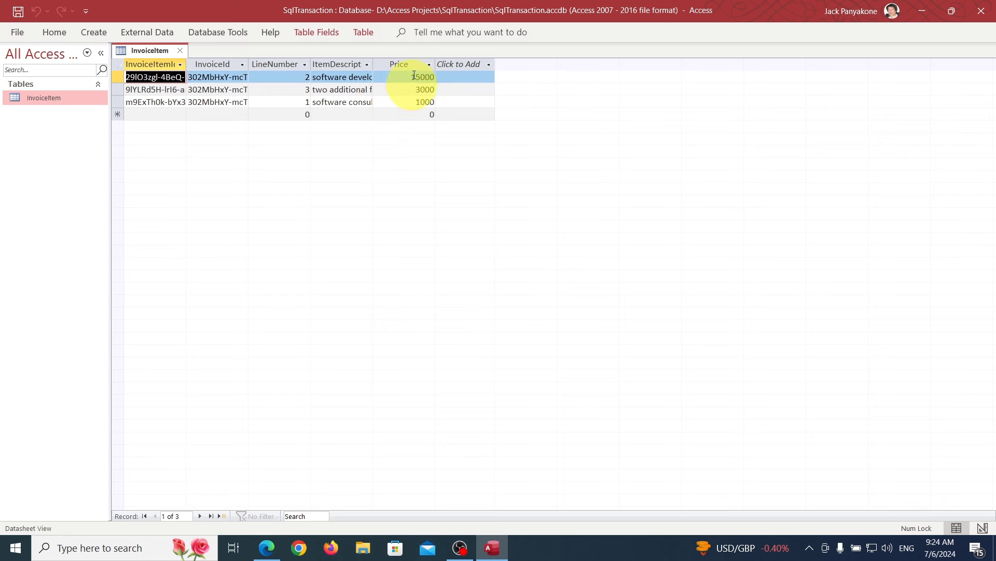
left_click(180, 50)
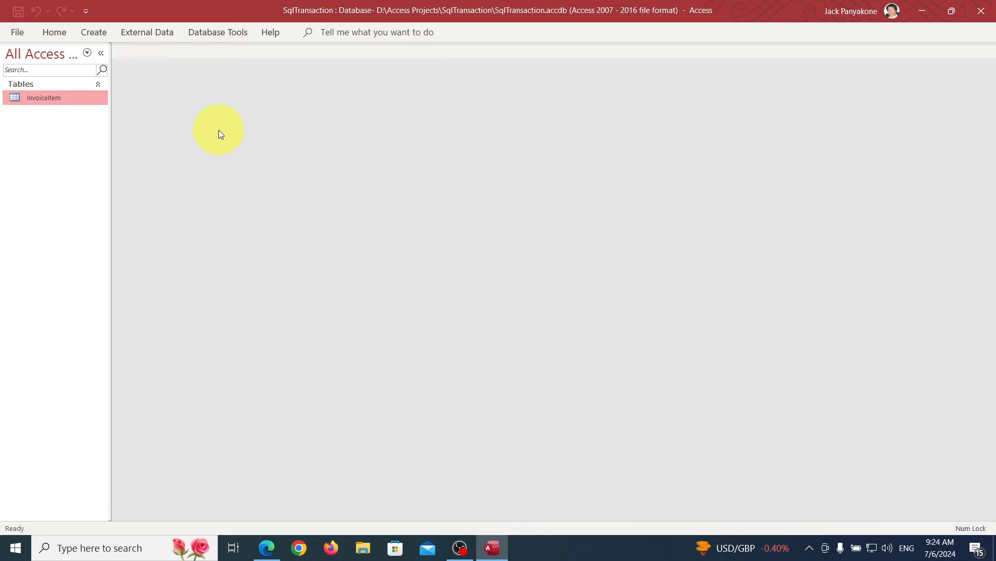
Step: Insert a new module and rename it from Module1 to DbSqlTransaction
left_click(103, 31)
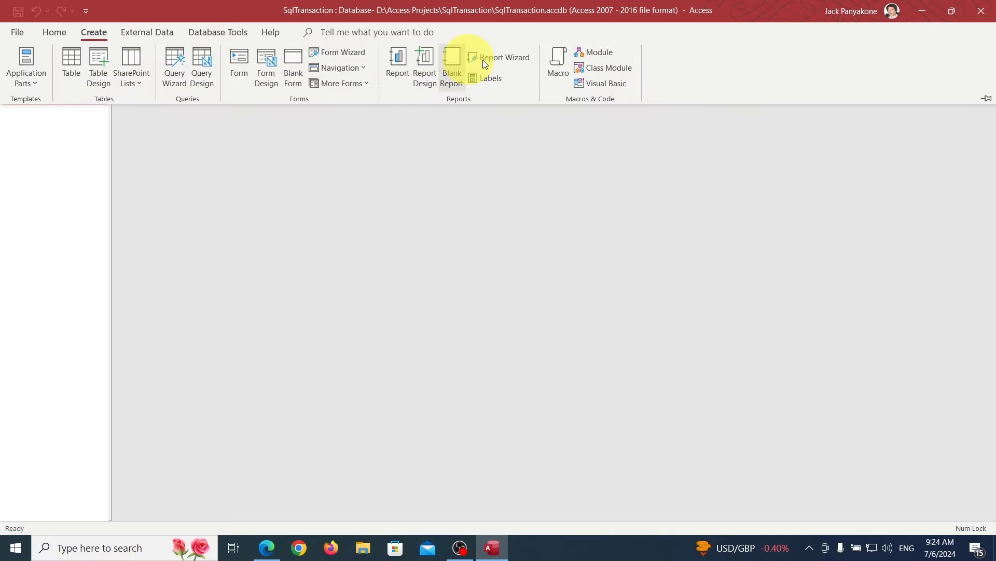
left_click(594, 53)
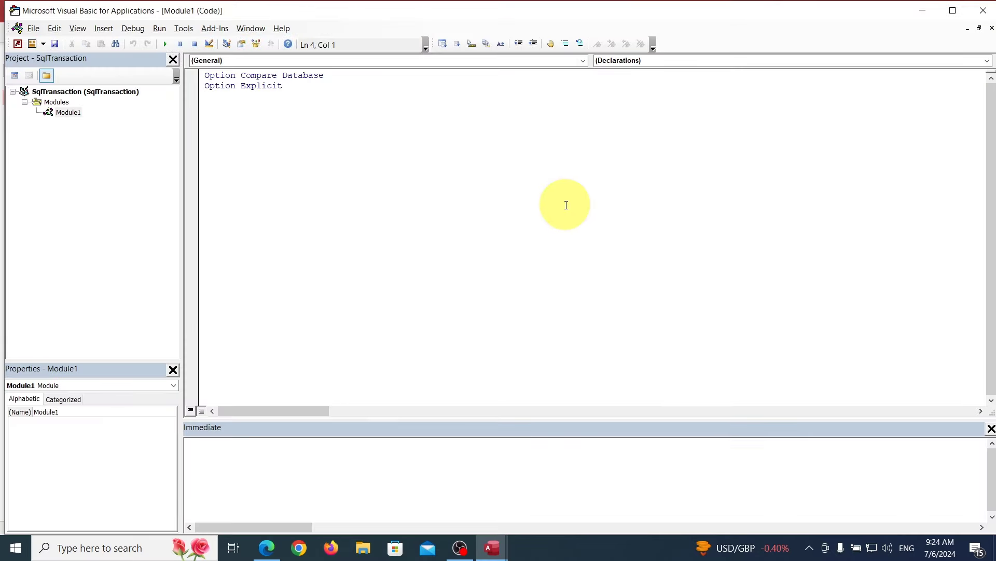
left_click_drag(101, 410, 18, 410)
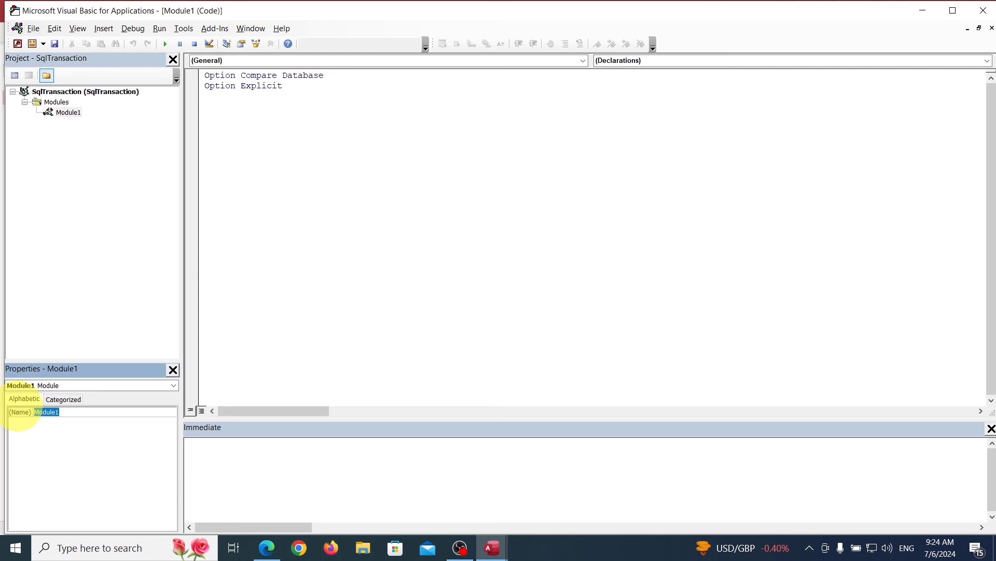
type("DbSql")
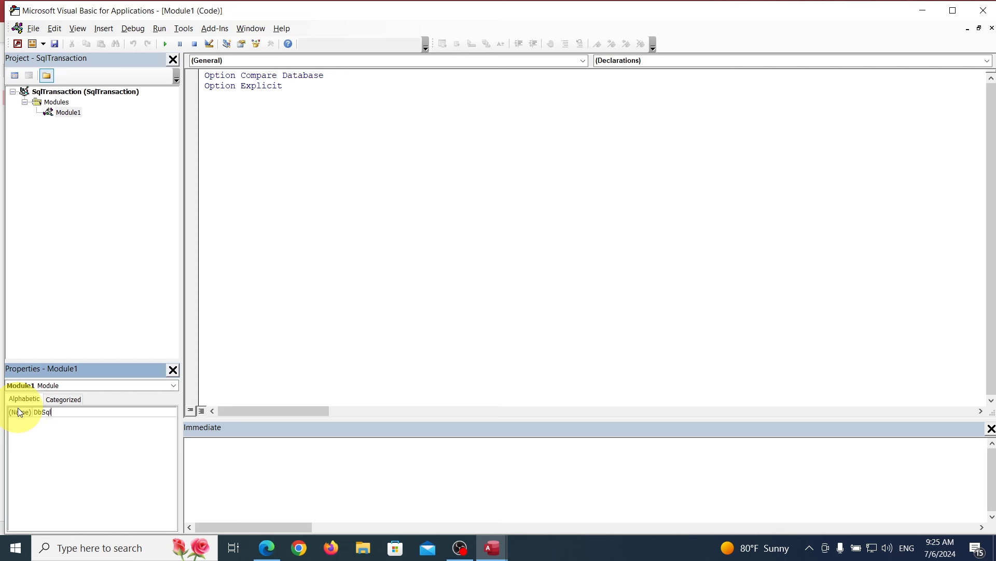
key("BackSpace")
type("DbSqlTransaction")
left_click(17, 411)
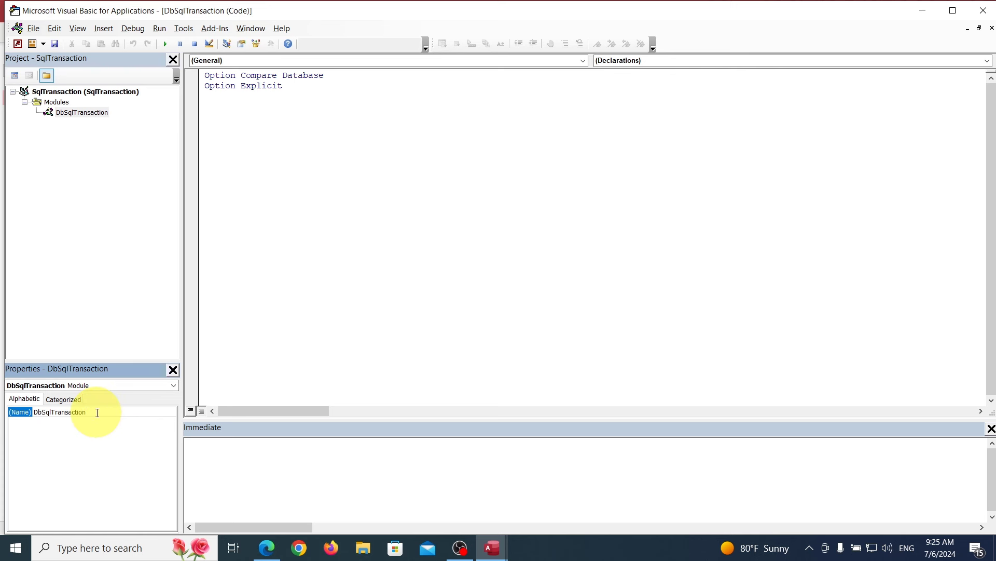
left_click(344, 174)
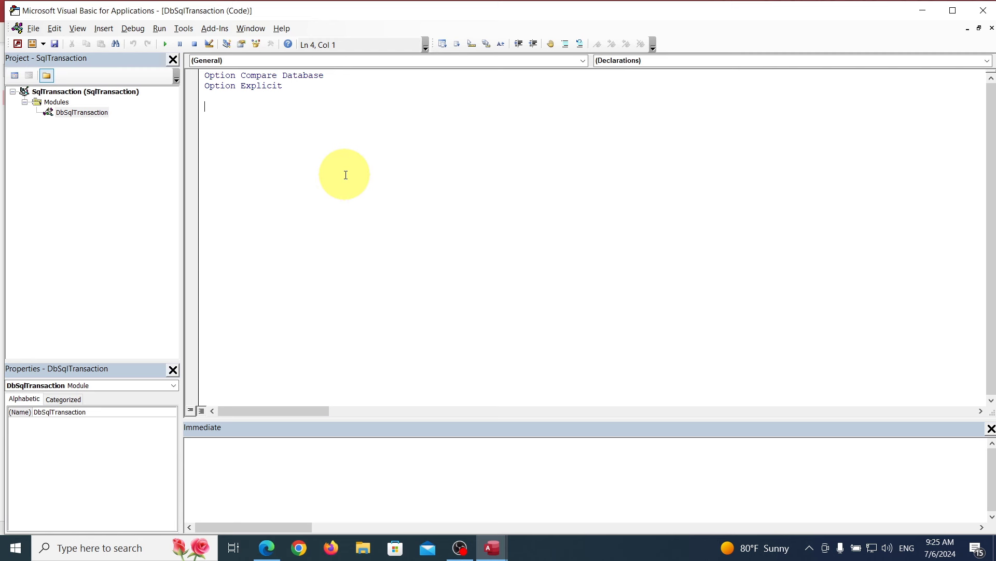